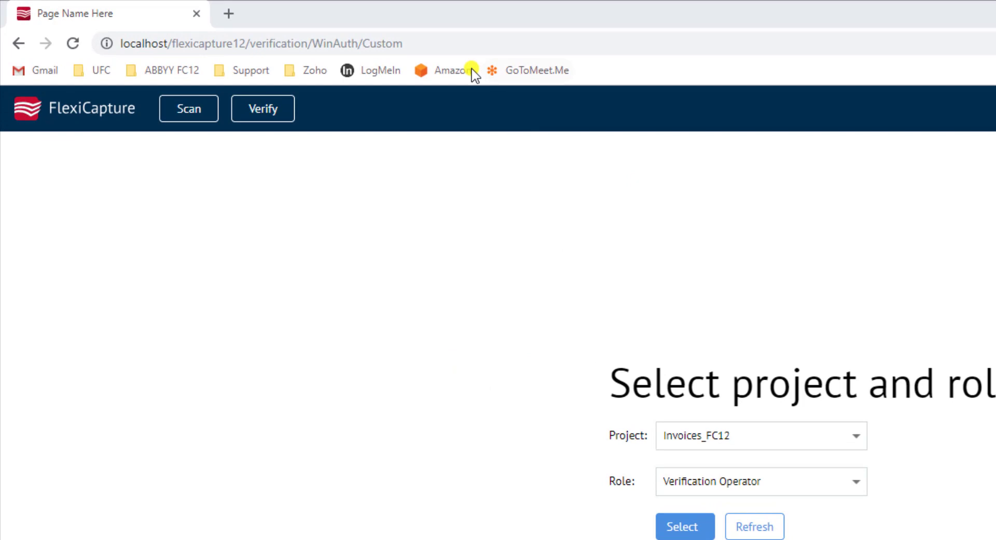
# - Highlight 'Custom' in the verification page URL, then switch to the CustomContent folder in File Explorer
pyautogui.click(449, 43)
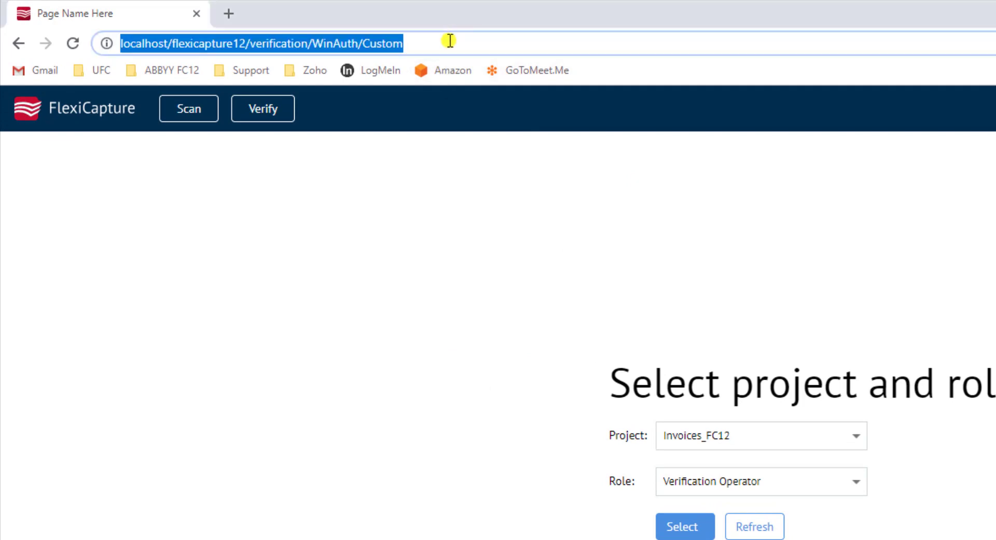
pyautogui.doubleClick(395, 43)
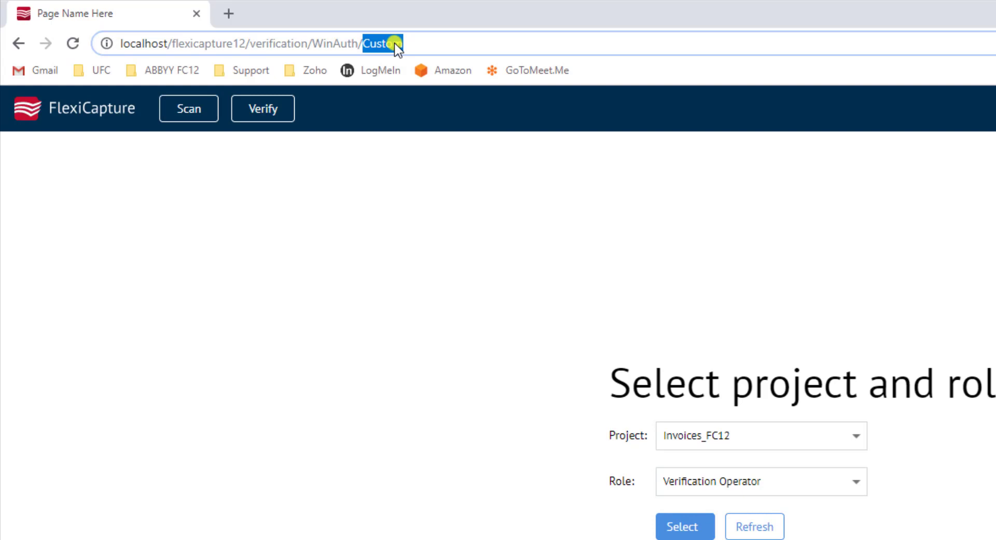
pyautogui.doubleClick(374, 47)
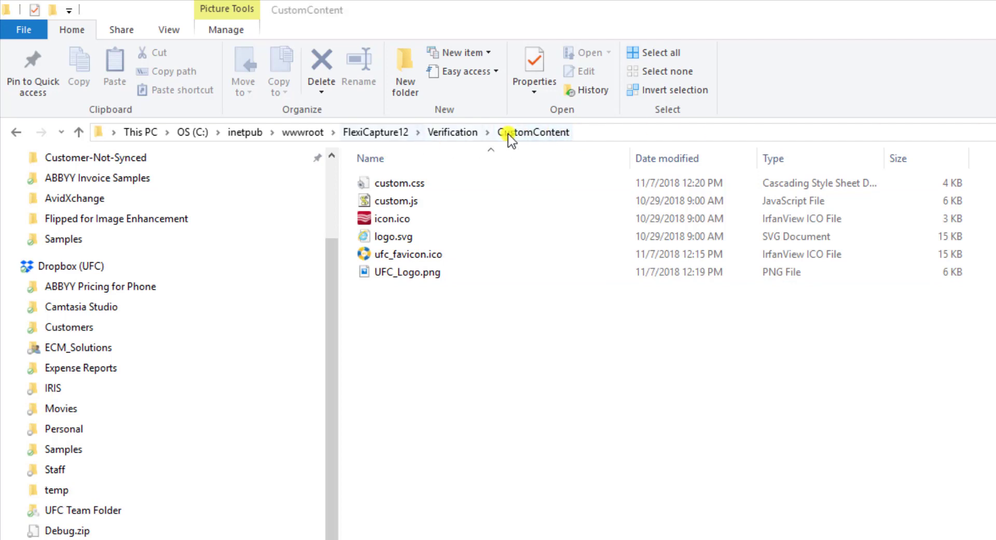
# - Inspect the CustomContent folder path and its files, picking out UFC_Logo.png and ufc_favicon.ico
pyautogui.click(590, 131)
pyautogui.moveTo(472, 134); pyautogui.dragTo(331, 134)
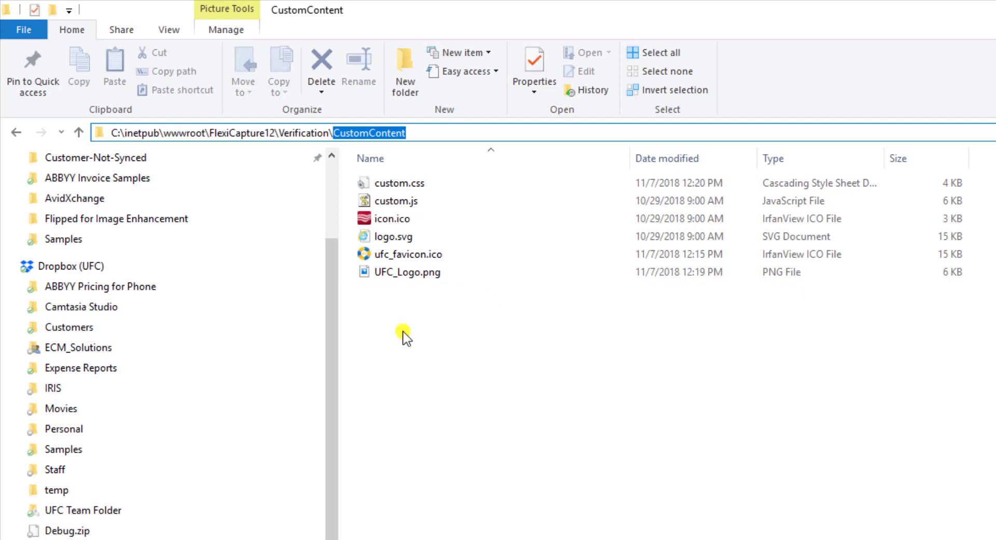
pyautogui.moveTo(403, 334); pyautogui.dragTo(436, 172)
pyautogui.click(463, 366)
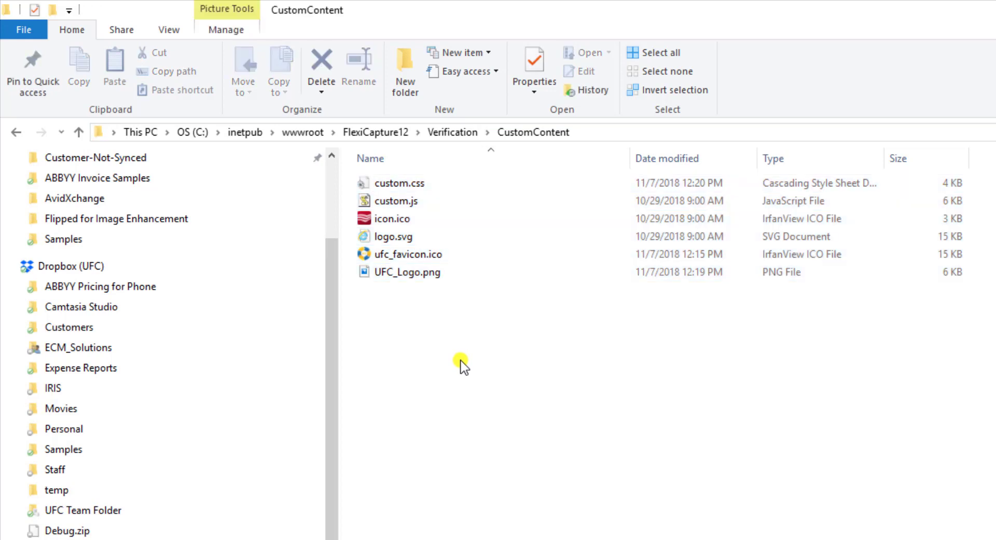
pyautogui.click(418, 272)
pyautogui.click(423, 256)
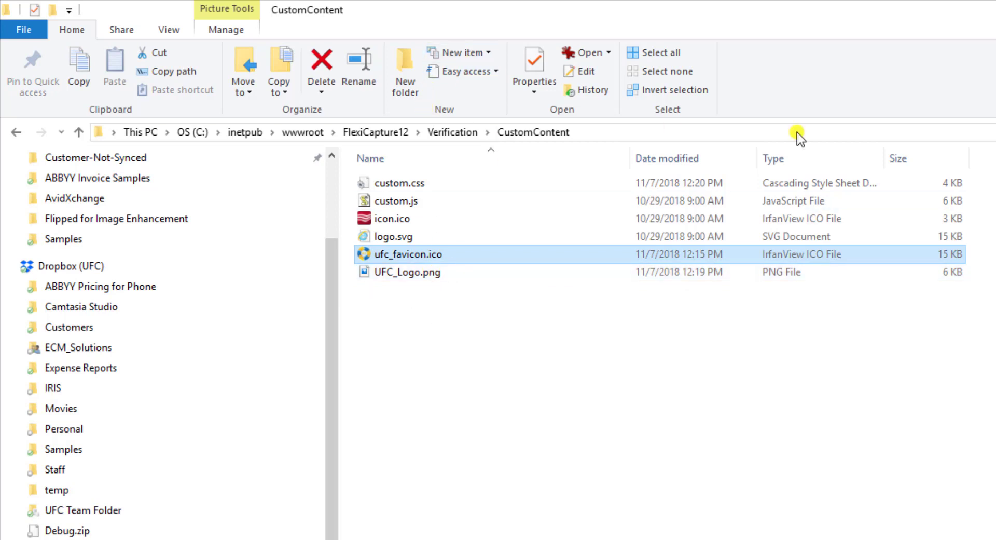
# - Go to C:\inetpub\wwwroot\FlexiCapture12\Verification\Views\Custom by pasting the path
pyautogui.click(597, 132)
pyautogui.write('C:\\inetpub\\wwwroot\\FlexiCapture12\\Verification\\Views\\Custom')
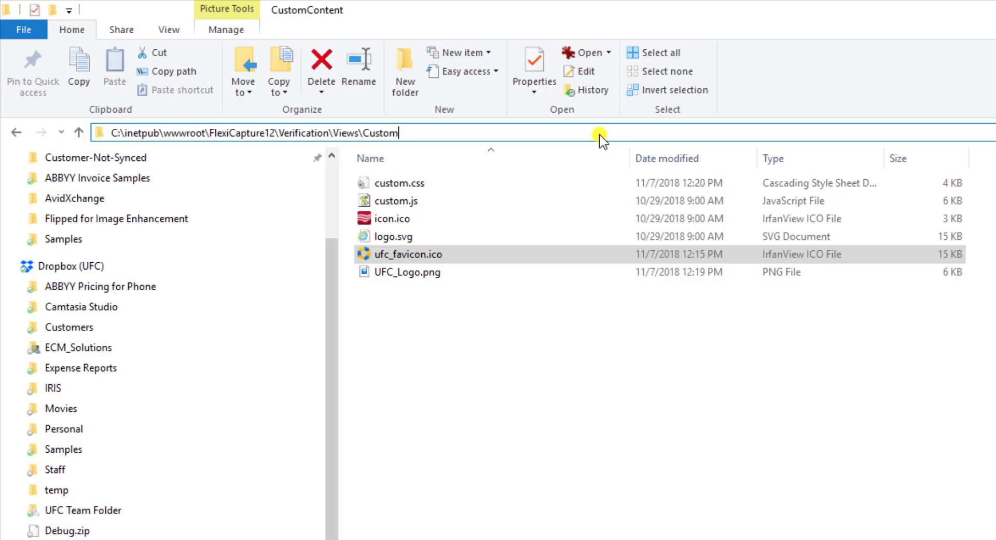
pyautogui.press('Return')
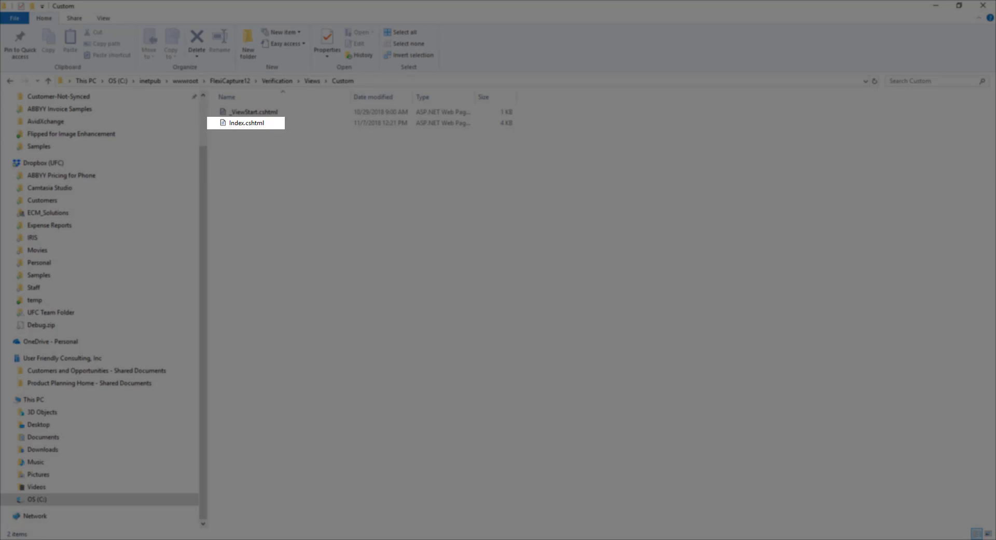
# - Open Index.cshtml in Notepad++ and change its title to 'UFC Customized Page', then save
pyautogui.doubleClick(246, 122)
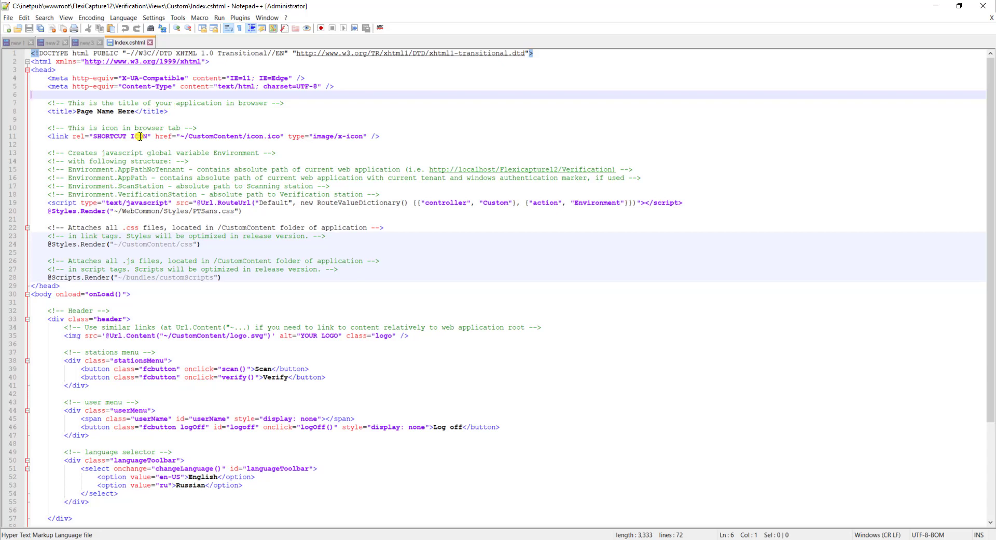
pyautogui.hotkey('alt', 'Tab')
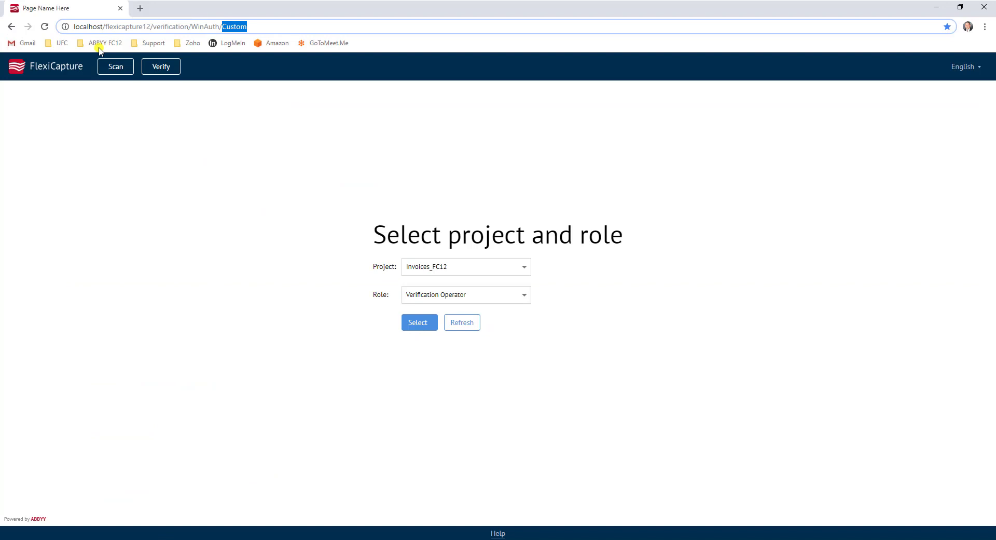
pyautogui.click(936, 8)
pyautogui.moveTo(134, 111); pyautogui.dragTo(77, 110)
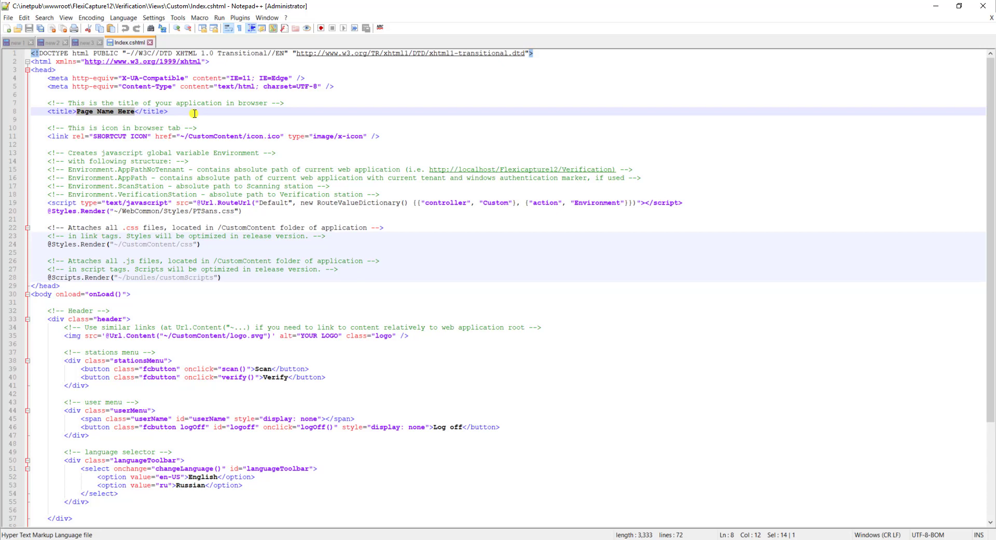
pyautogui.write('UFC Custom')
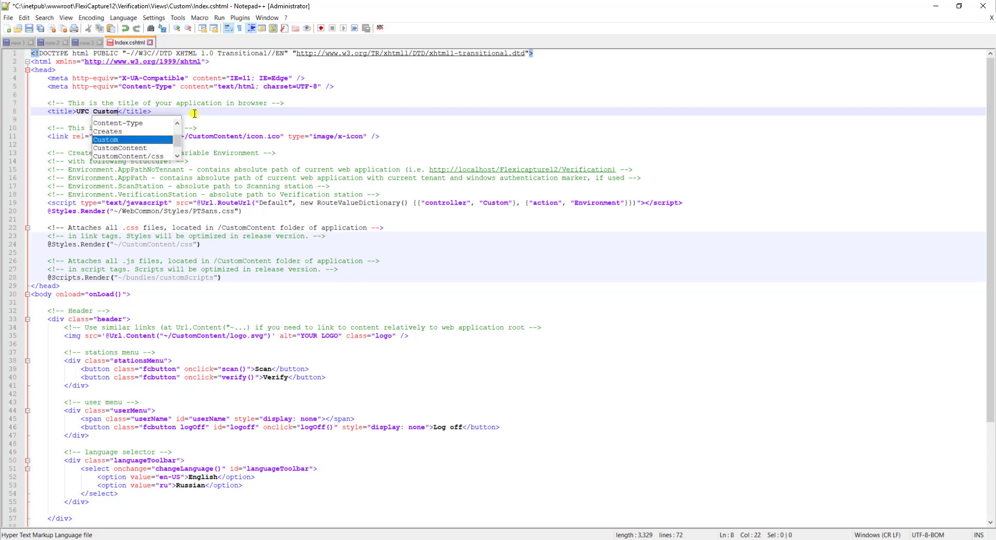
pyautogui.write('ized Page')
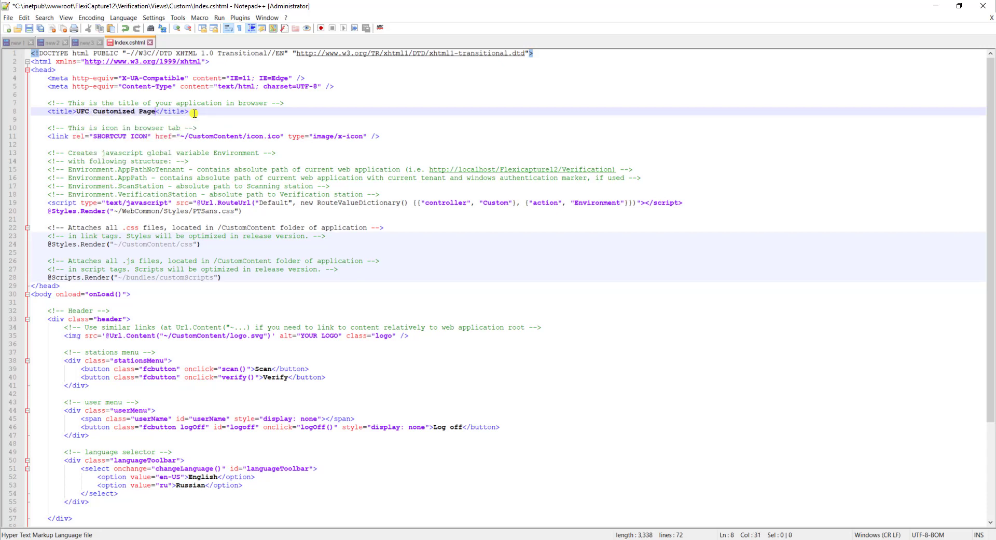
pyautogui.hotkey('ctrl', 's')
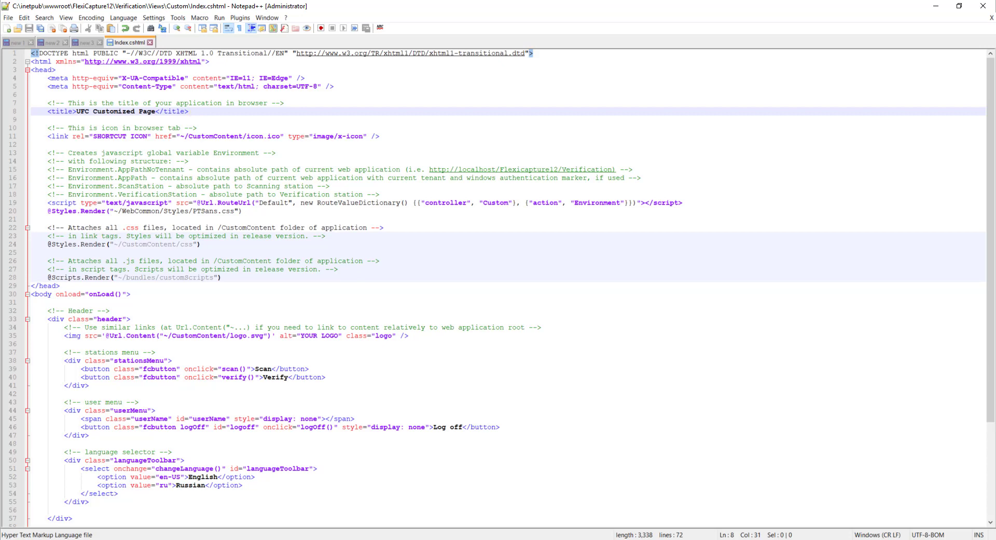
# - Reload the verification page to show the new tab title, then return to the editor
pyautogui.hotkey('alt', 'Tab')
pyautogui.press('F5')
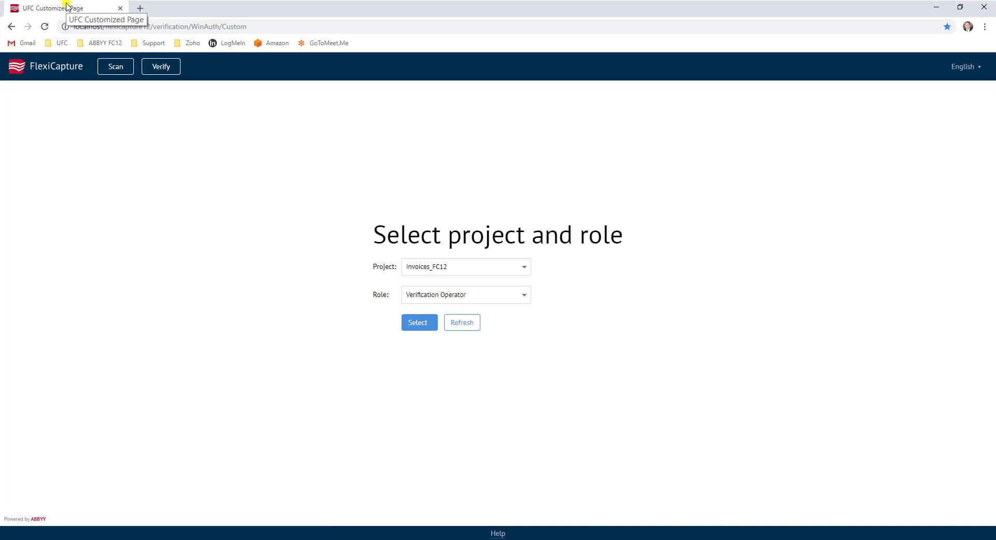
pyautogui.hotkey('alt', 'Tab')
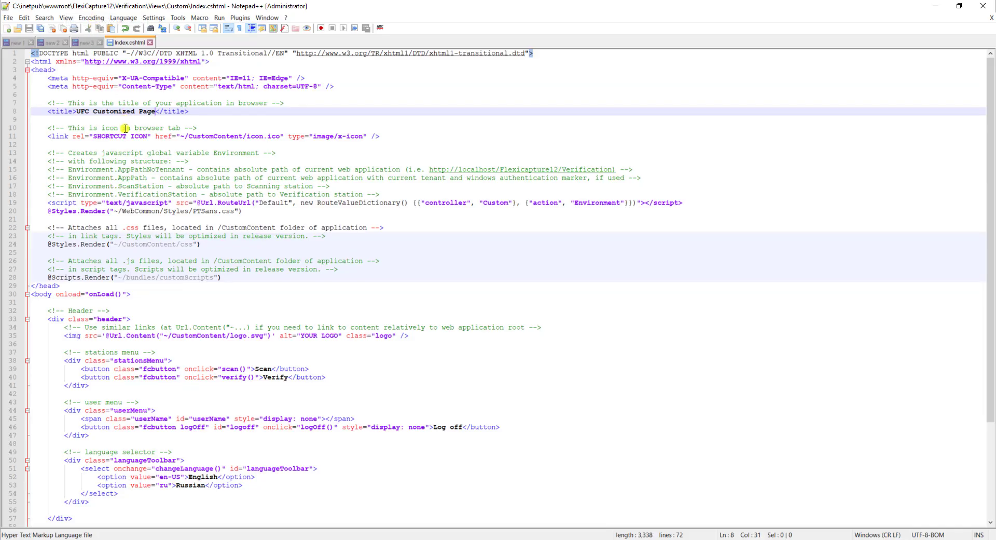
# - Locate the icon and logo references in Index.cshtml and grab the ufc_favicon file name in CustomContent
pyautogui.doubleClick(259, 137)
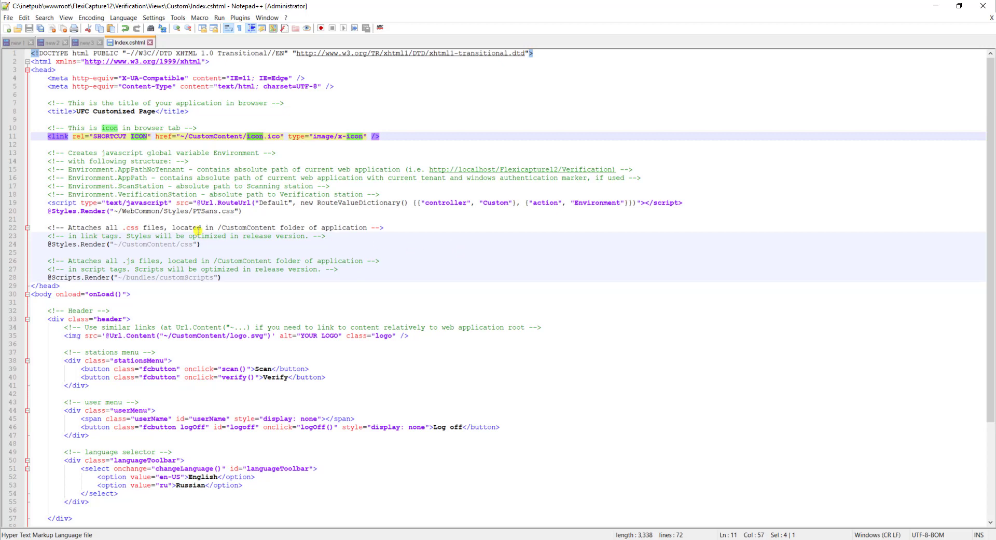
pyautogui.doubleClick(238, 335)
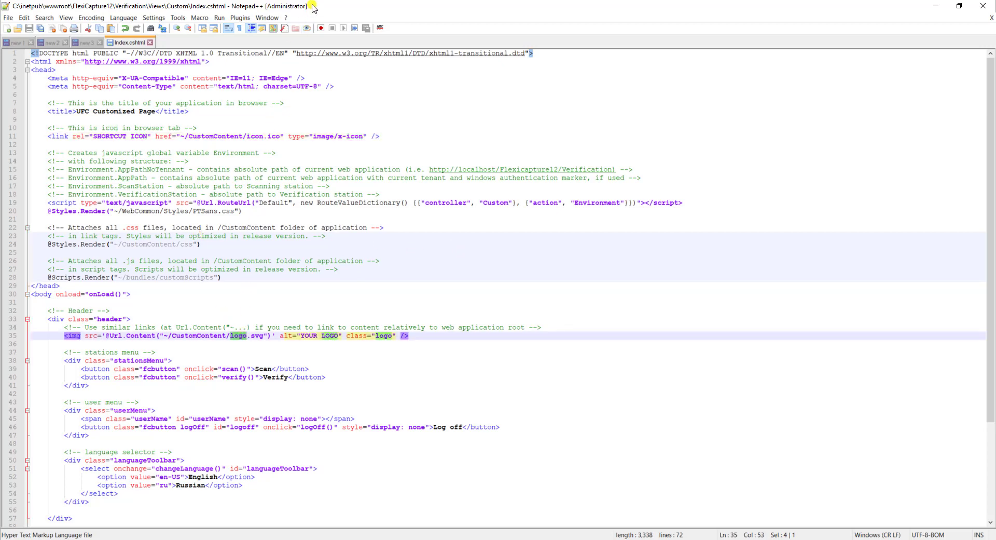
pyautogui.moveTo(314, 7); pyautogui.dragTo(537, 114)
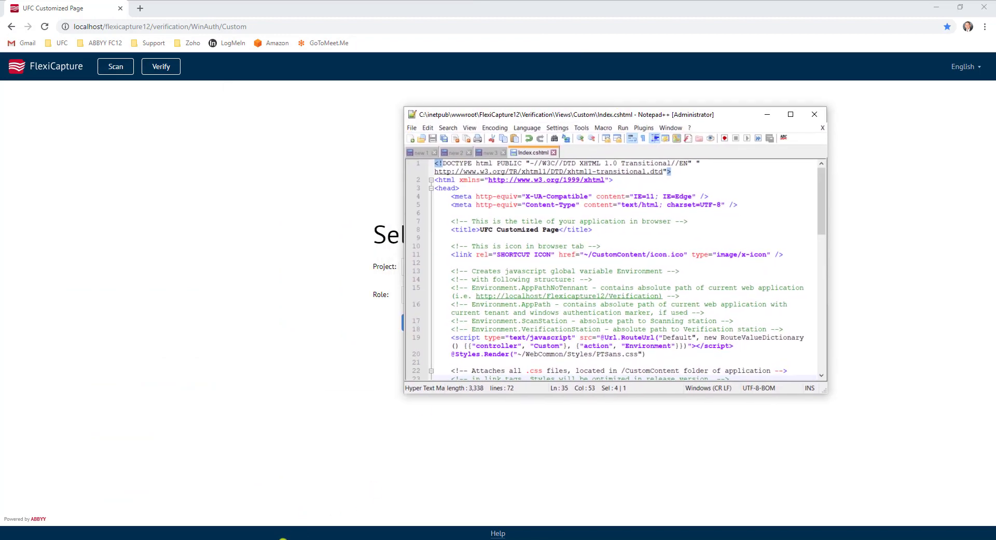
pyautogui.click(267, 537)
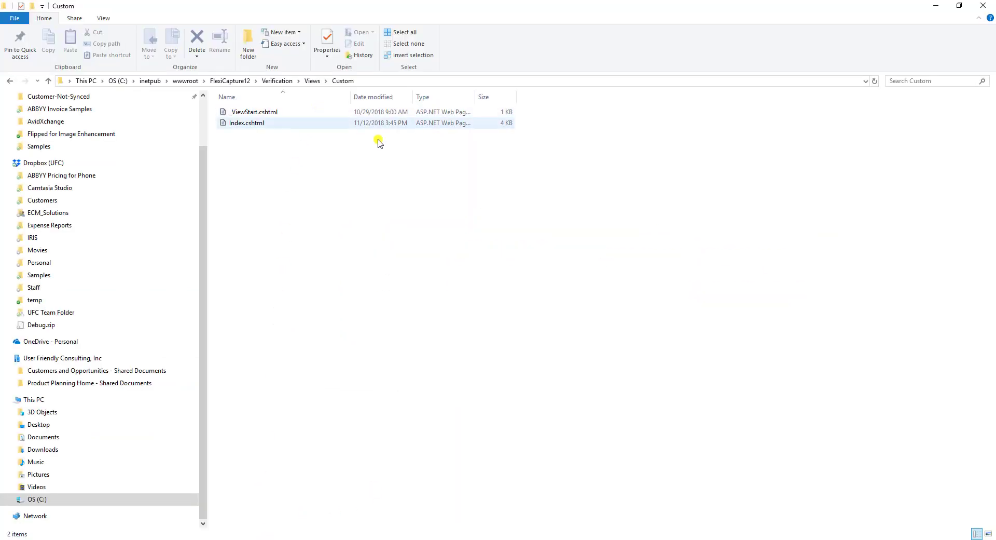
pyautogui.hotkey('alt', 'Left')
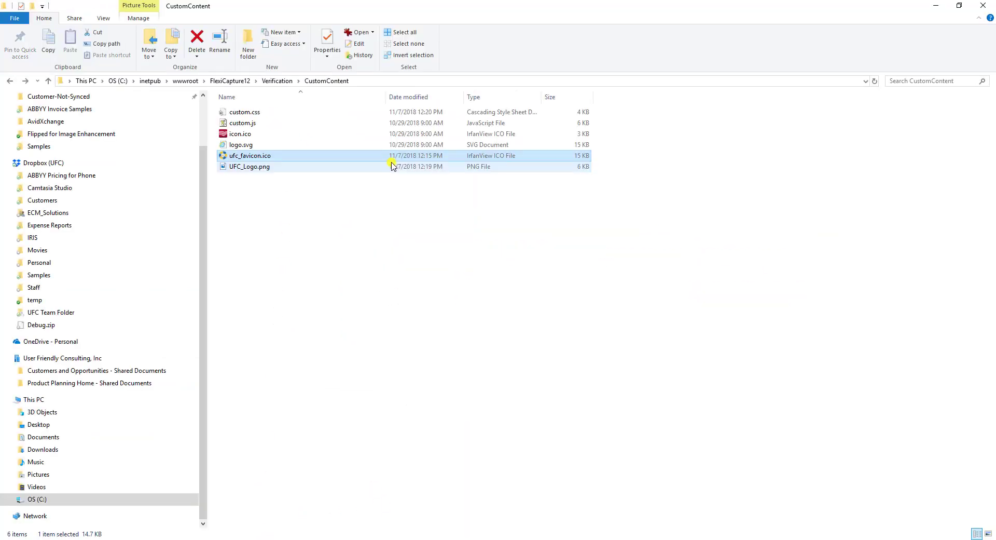
pyautogui.click(277, 156)
pyautogui.hotkey('ctrl', 'c')
pyautogui.hotkey('ctrl', 'a')
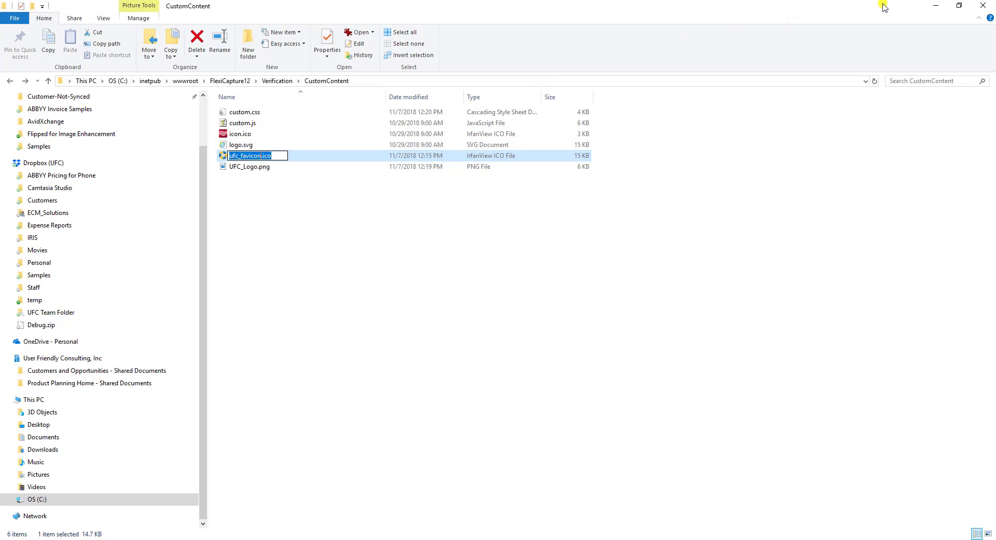
# - Replace icon with ufc_favicon in the line 11 icon path, save, and reload the page
pyautogui.hotkey('alt', 'Tab')
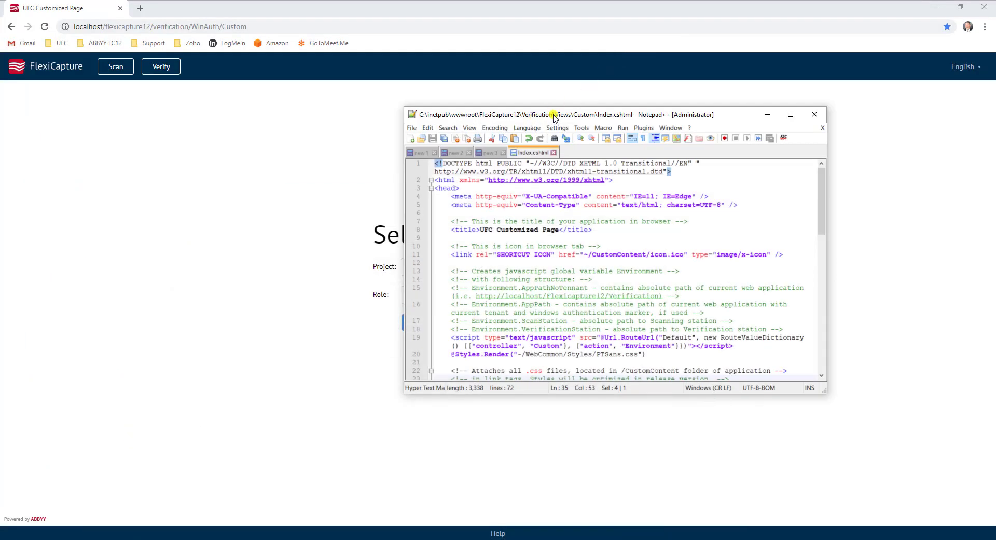
pyautogui.moveTo(554, 115); pyautogui.dragTo(530, 83)
pyautogui.doubleClick(530, 80)
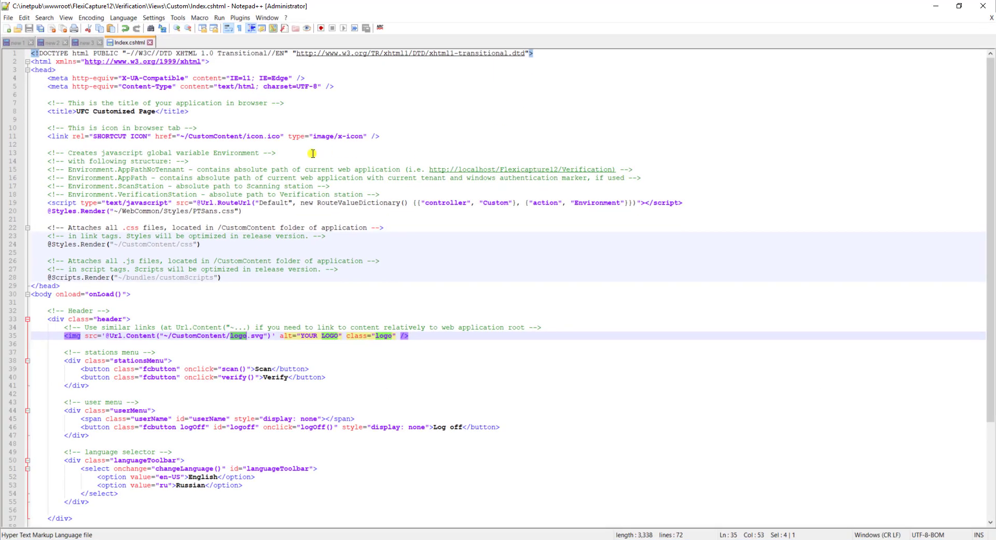
pyautogui.doubleClick(261, 136)
pyautogui.hotkey('ctrl', 'v')
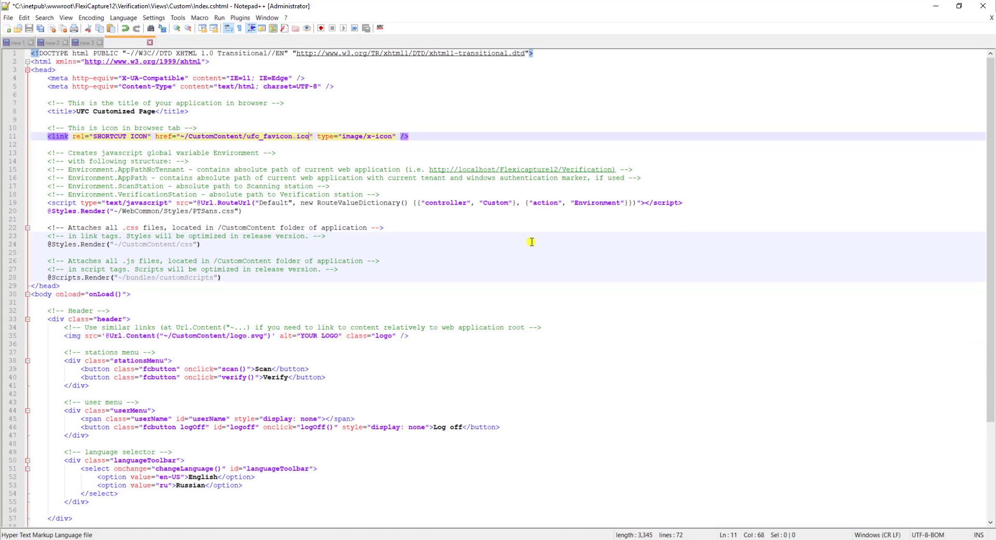
pyautogui.hotkey('ctrl', 's')
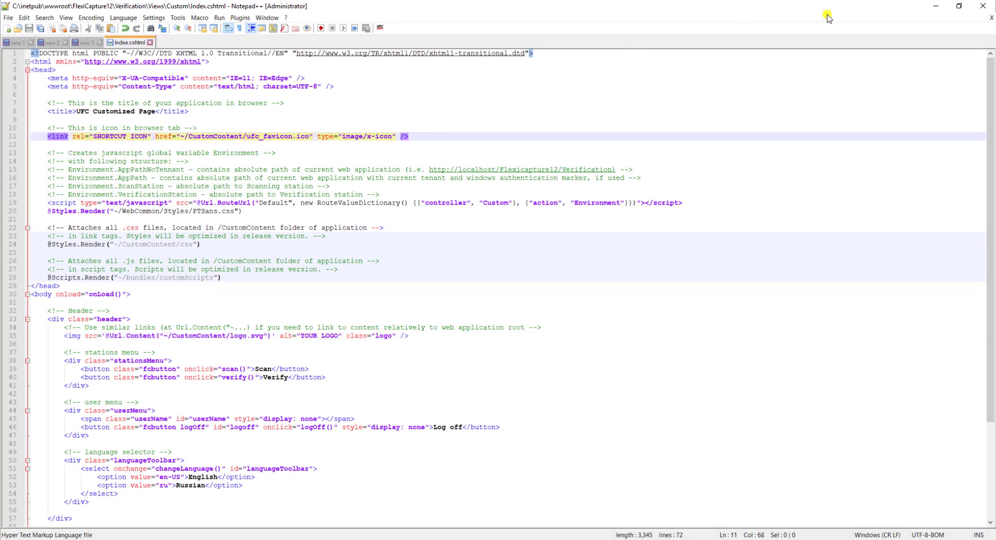
pyautogui.click(937, 7)
pyautogui.press('F5')
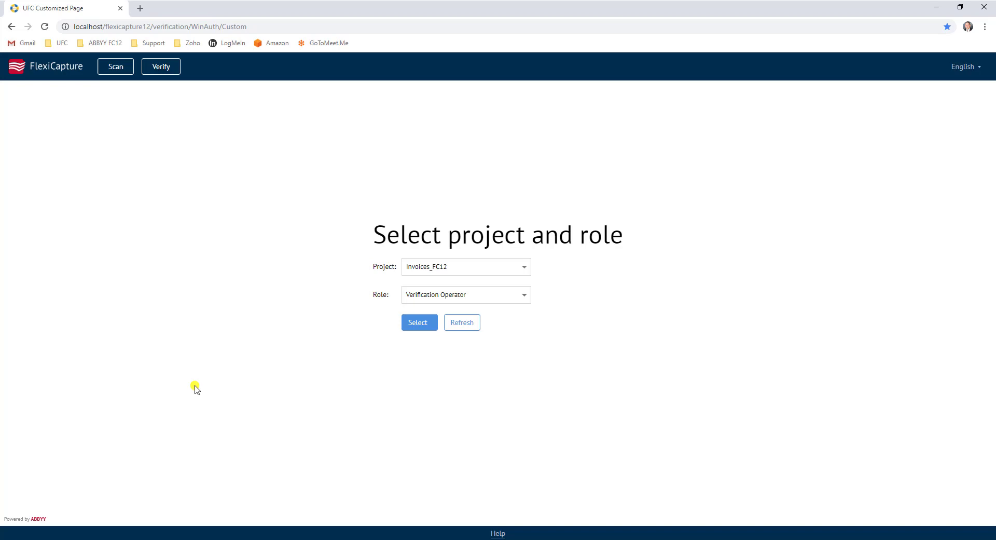
# - Swap logo.svg for UFC_Logo.png in the line 35 header image and reload the verification page
pyautogui.hotkey('alt', 'Tab')
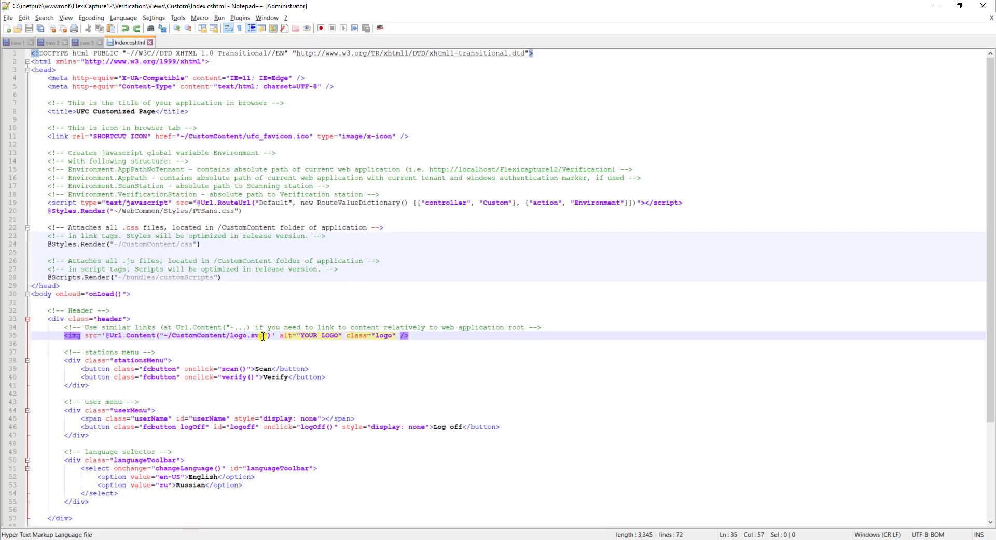
pyautogui.moveTo(263, 336); pyautogui.dragTo(230, 336)
pyautogui.write('UFC_Logo.png')
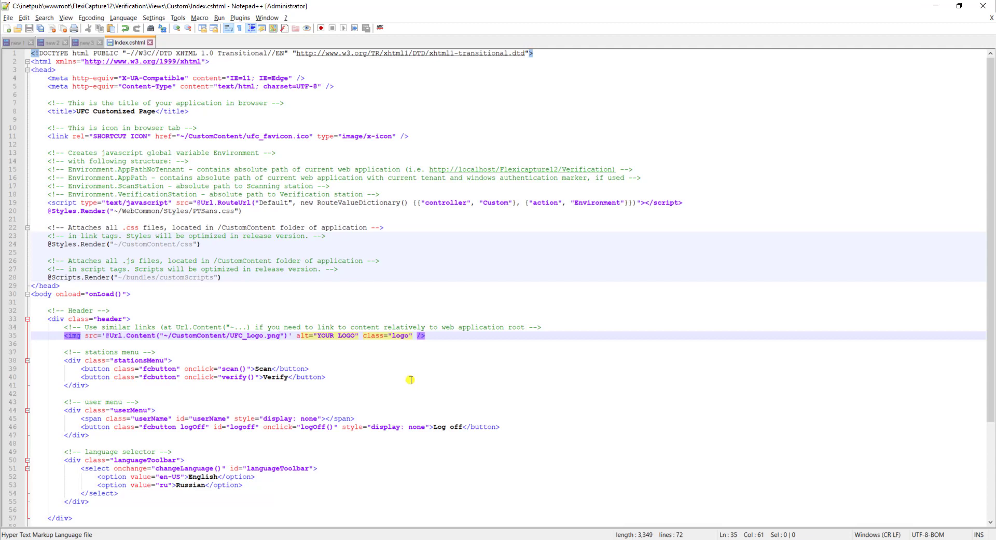
pyautogui.hotkey('alt', 'Tab')
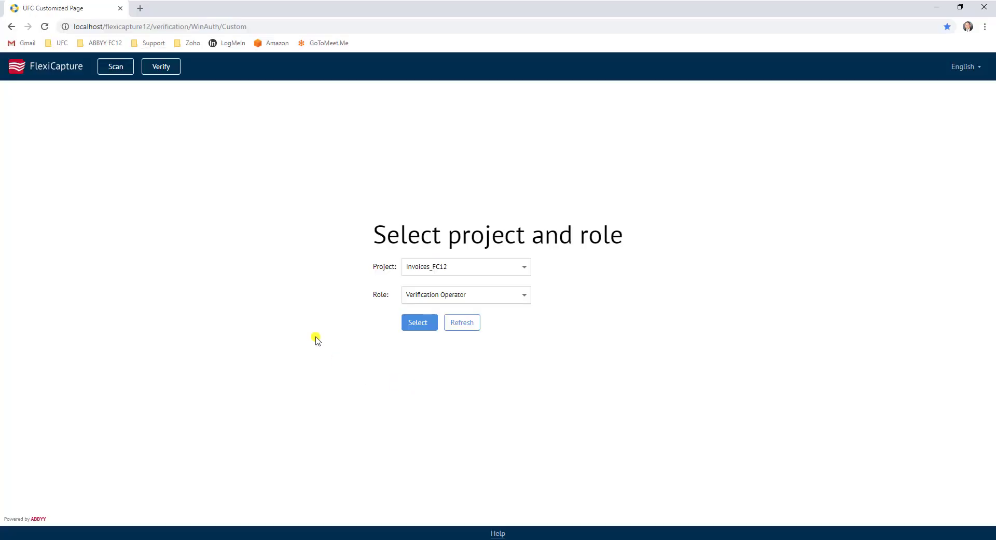
pyautogui.press('F5')
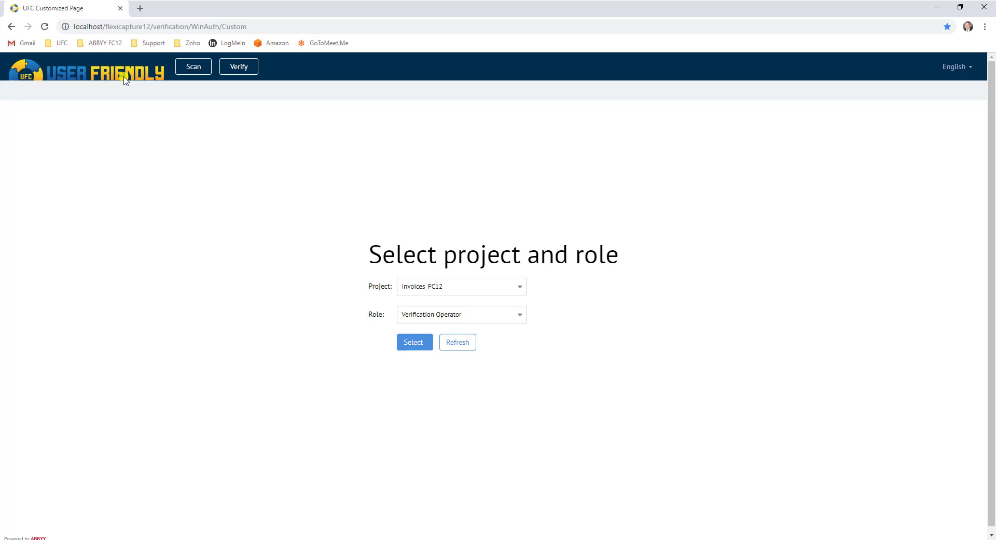
pyautogui.click(266, 539)
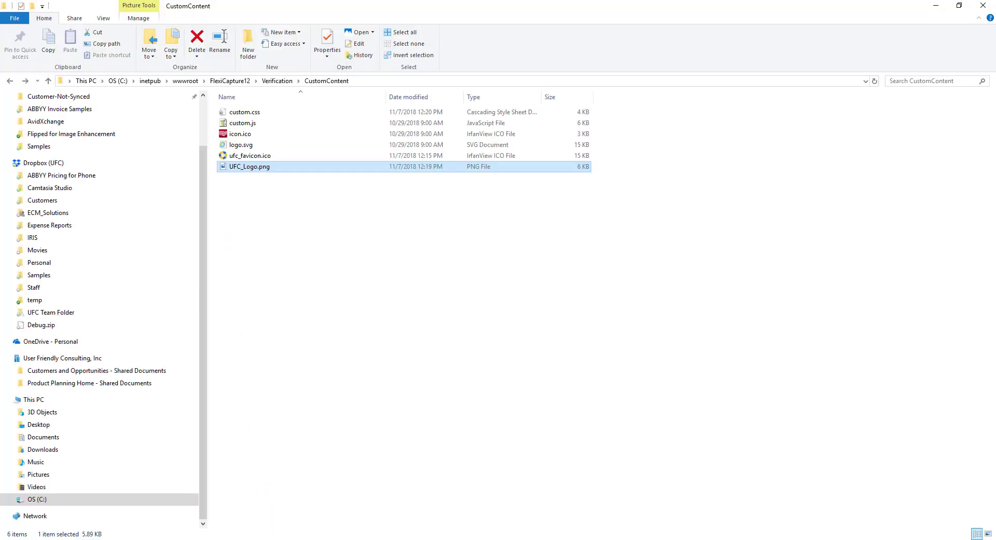
# - Open custom.css in Notepad, change the .header height from 54px to 75px, and reload the page
pyautogui.click(251, 114)
pyautogui.rightClick(250, 114)
pyautogui.click(287, 125)
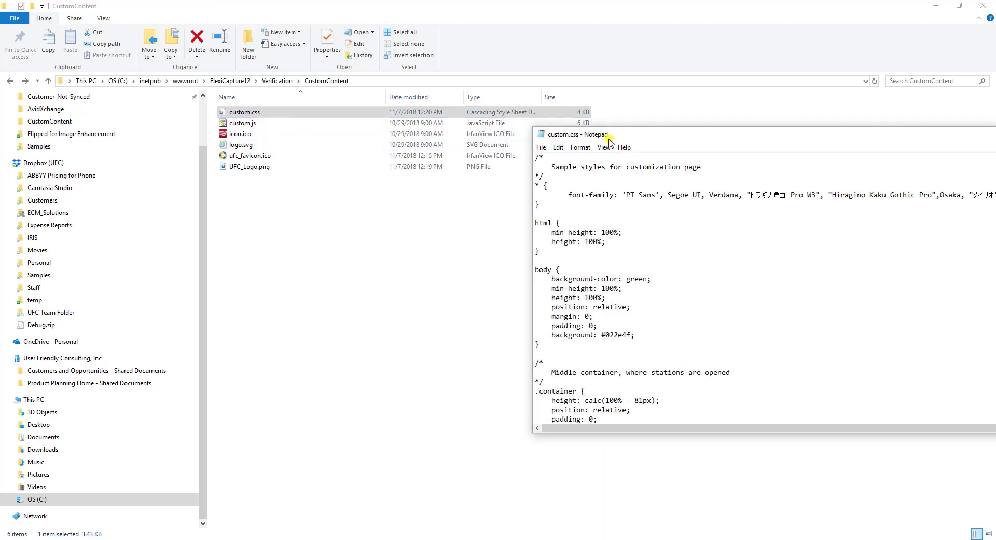
pyautogui.moveTo(447, 121); pyautogui.dragTo(404, 116)
pyautogui.scroll(-7, 424, 236)
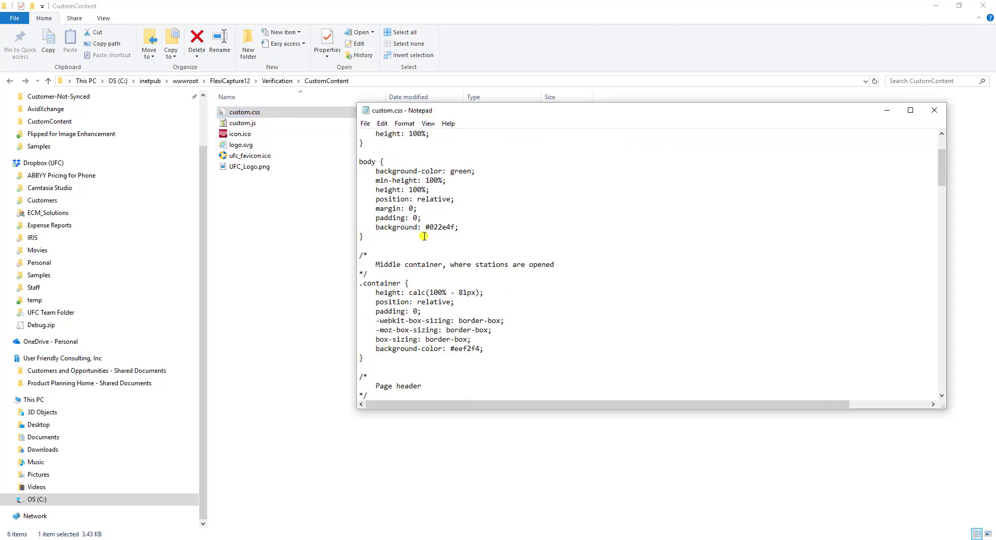
pyautogui.click(417, 302)
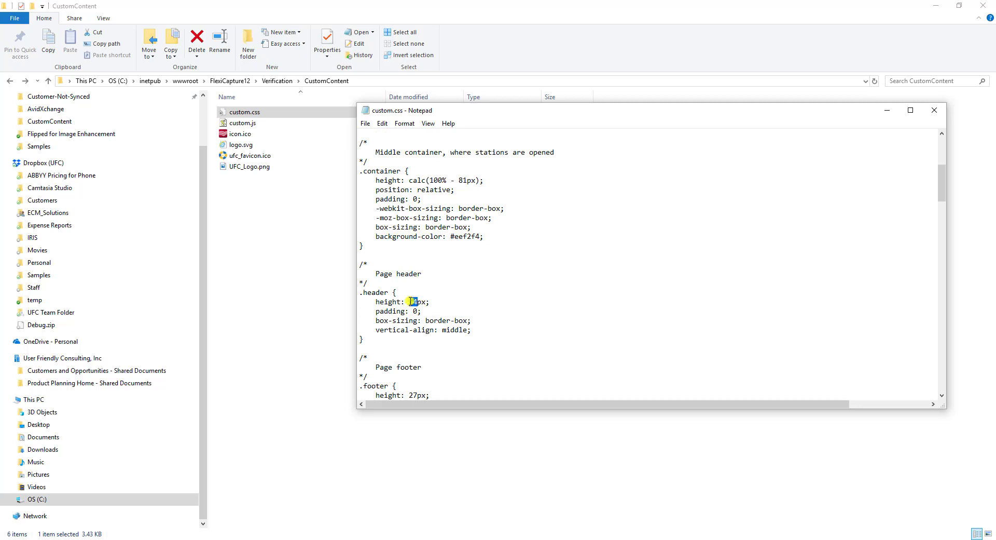
pyautogui.press('BackSpace')
pyautogui.press('BackSpace')
pyautogui.write('75')
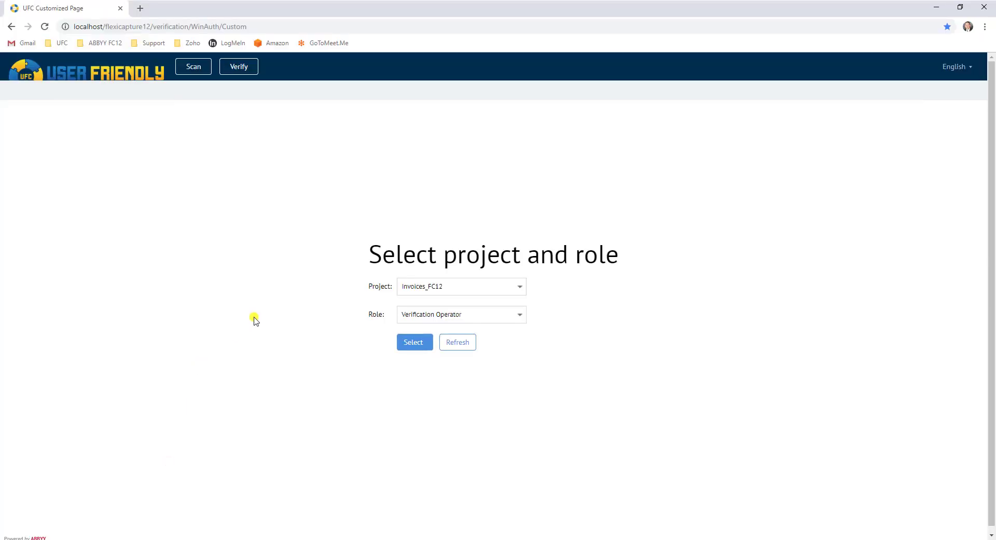
pyautogui.press('F5')
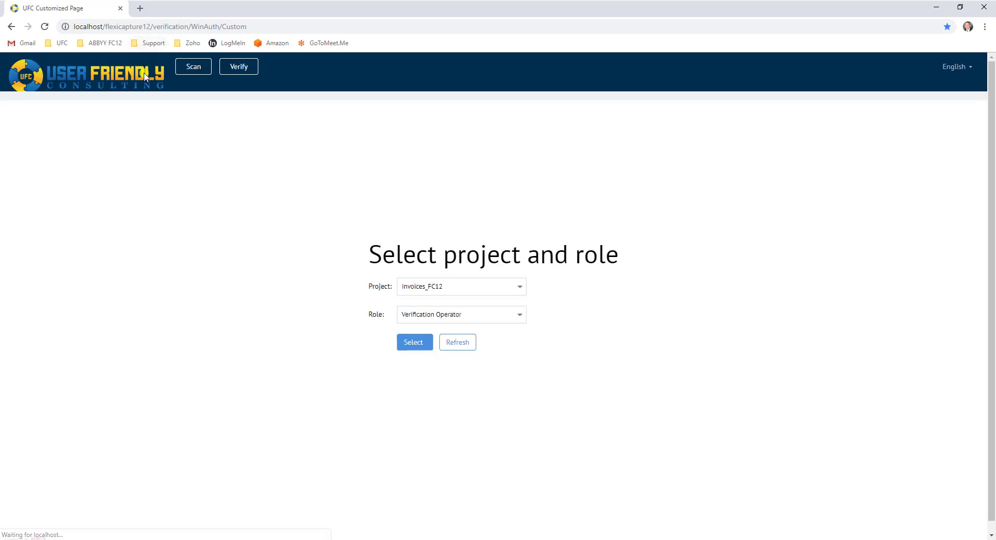
# - Raise the header height to 85px and reload the verification page
pyautogui.hotkey('alt', 'Tab')
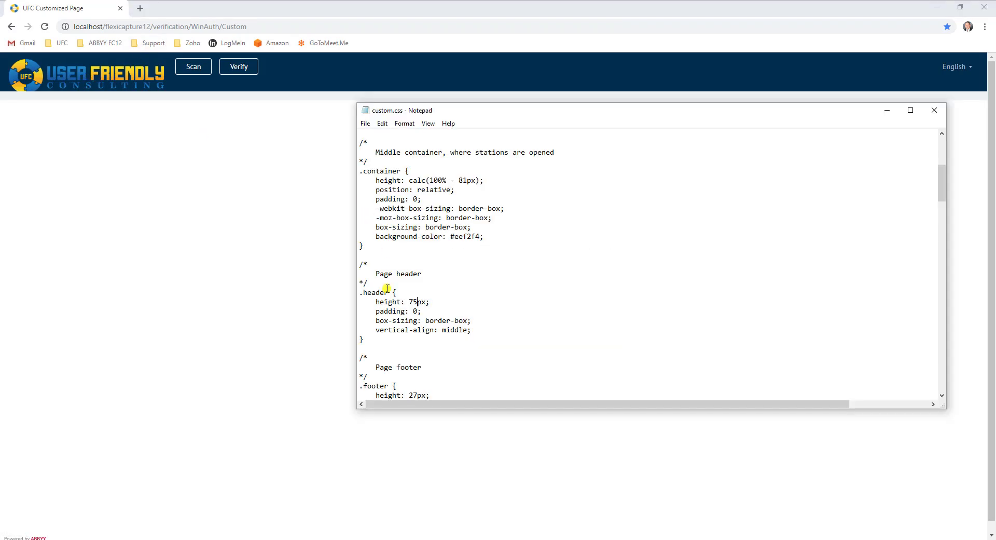
pyautogui.press('BackSpace')
pyautogui.press('BackSpace')
pyautogui.write('85')
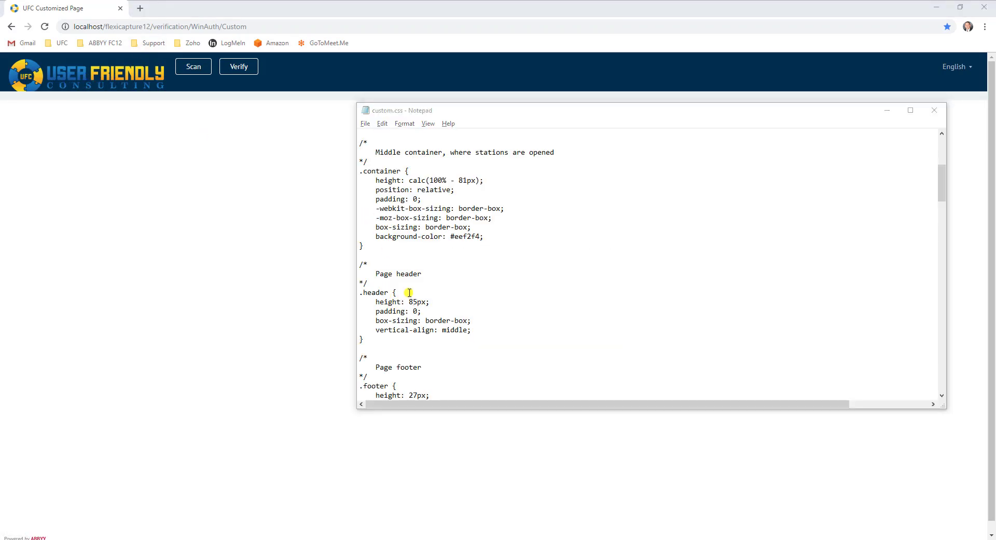
pyautogui.hotkey('alt', 'Tab')
pyautogui.press('F5')
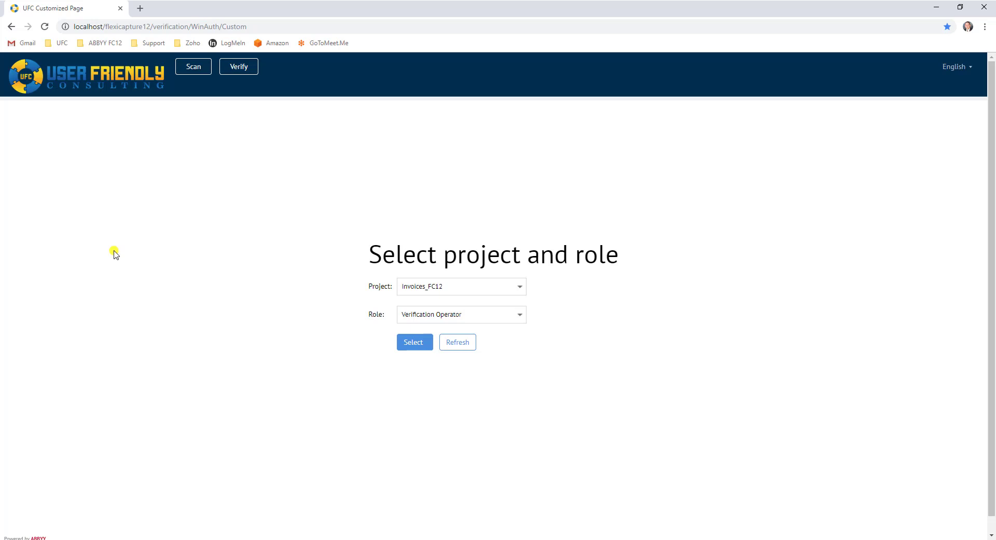
# - Minimize the CustomContent folder window and bring the customized verification page to the front
pyautogui.hotkey('alt', 'Tab')
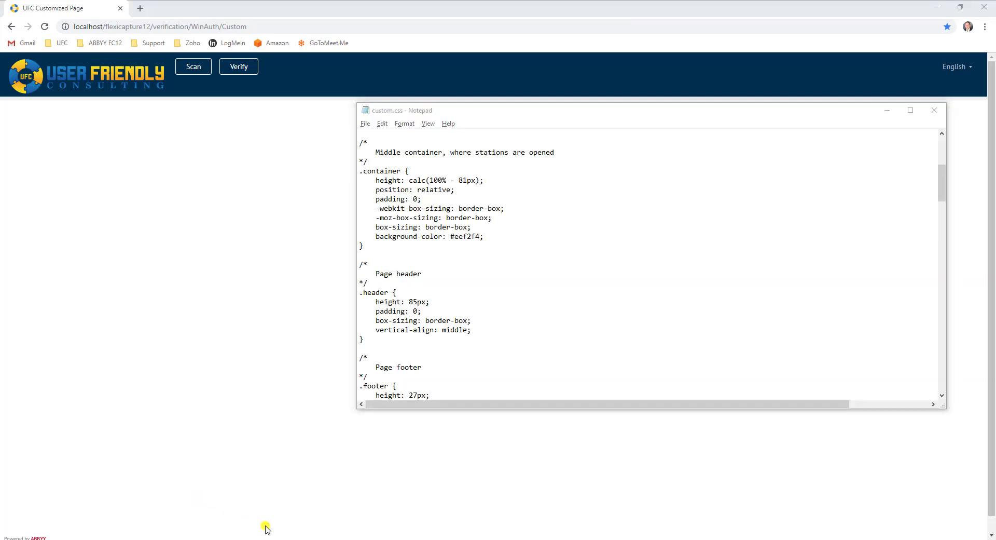
pyautogui.click(265, 537)
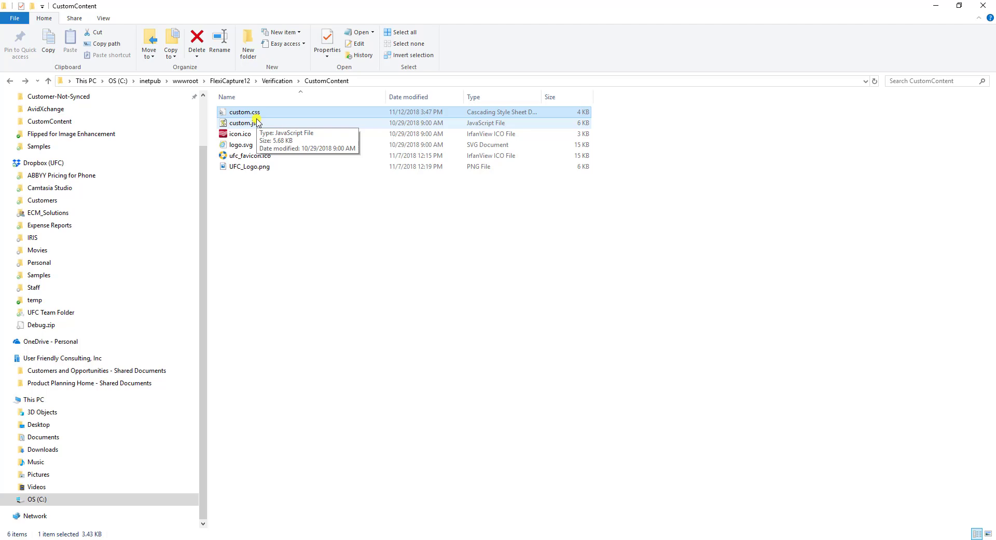
pyautogui.click(936, 6)
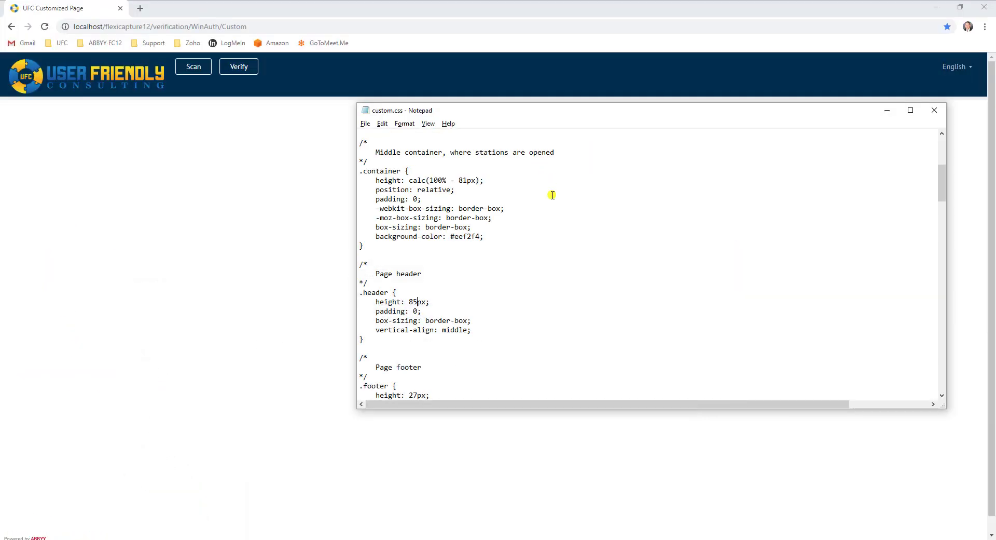
pyautogui.click(191, 190)
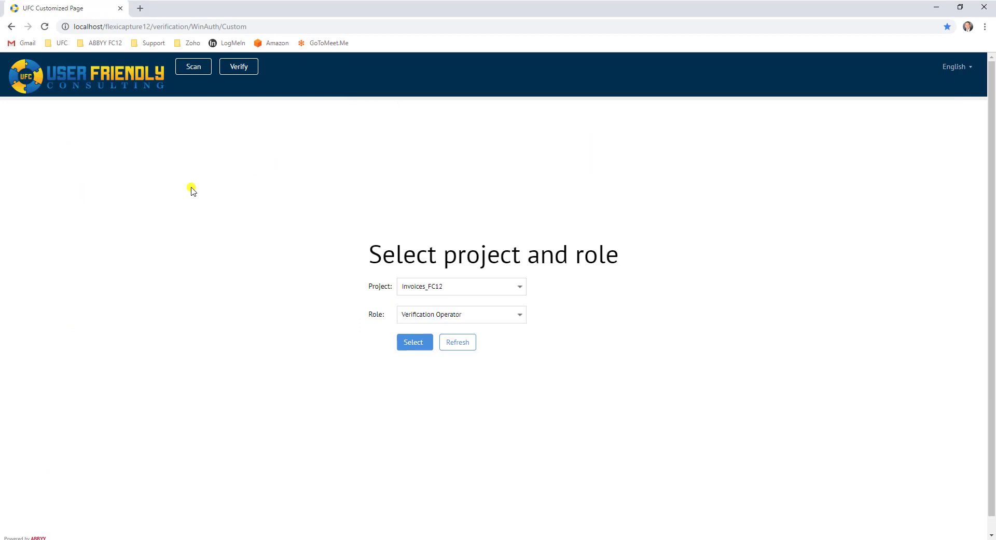